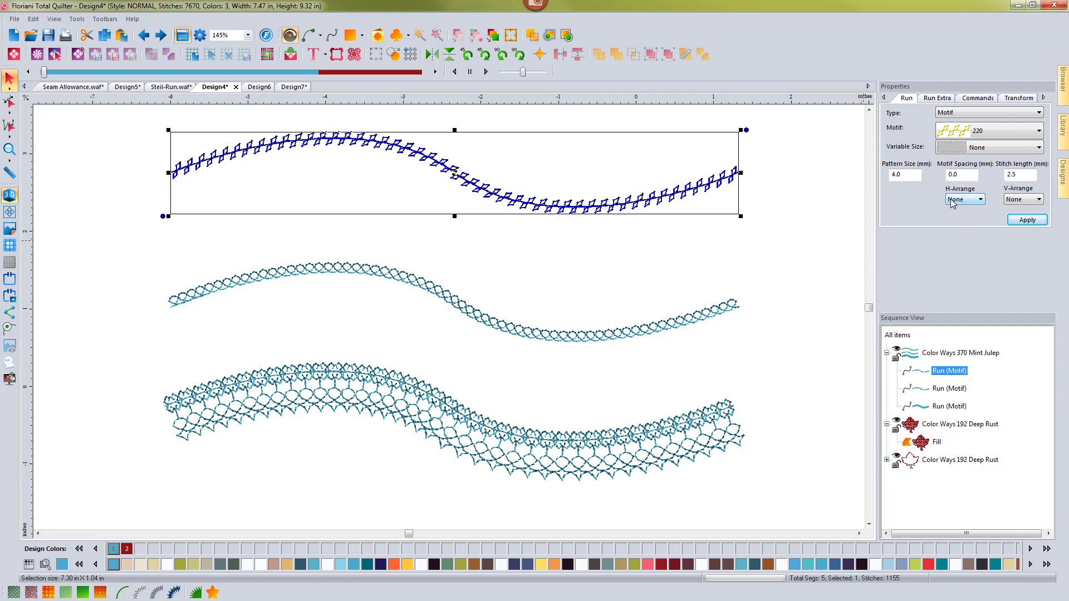
# Try the Flip horizontal arrangement on the topmost motif run and return it to None
pyautogui.click(981, 200)
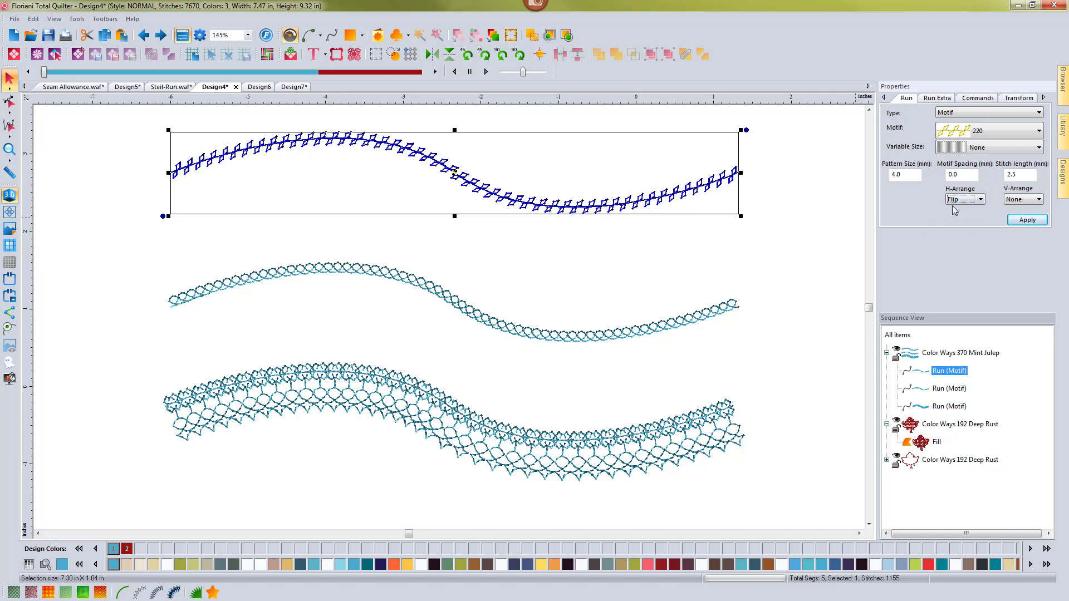
pyautogui.click(1027, 221)
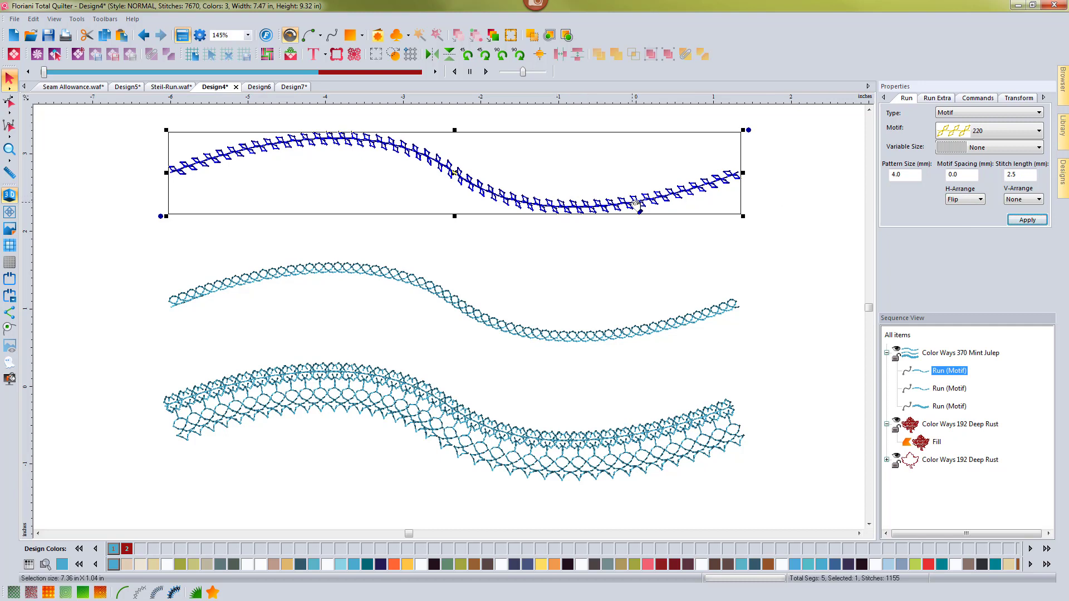
pyautogui.click(965, 200)
pyautogui.click(965, 209)
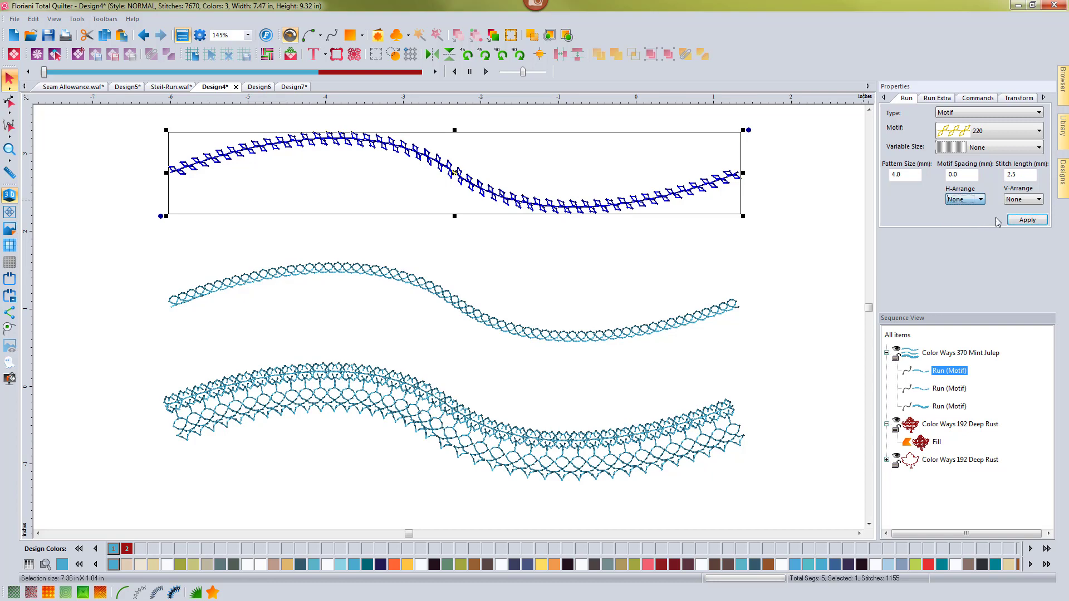
pyautogui.click(1028, 221)
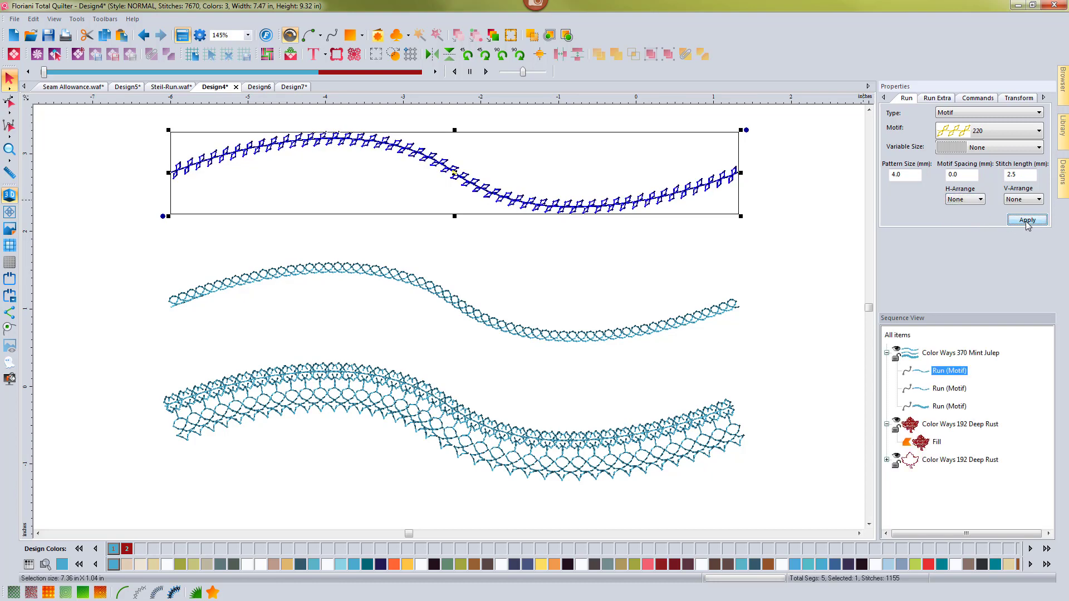
# Set the topmost motif run's horizontal arrangement to Alternate and apply it
pyautogui.click(965, 200)
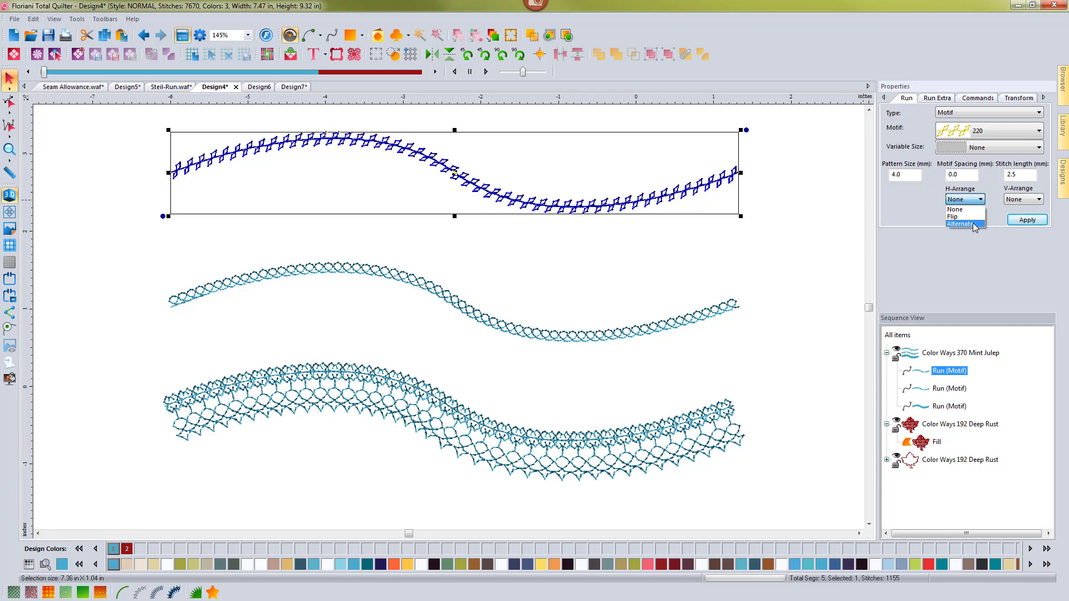
pyautogui.click(974, 225)
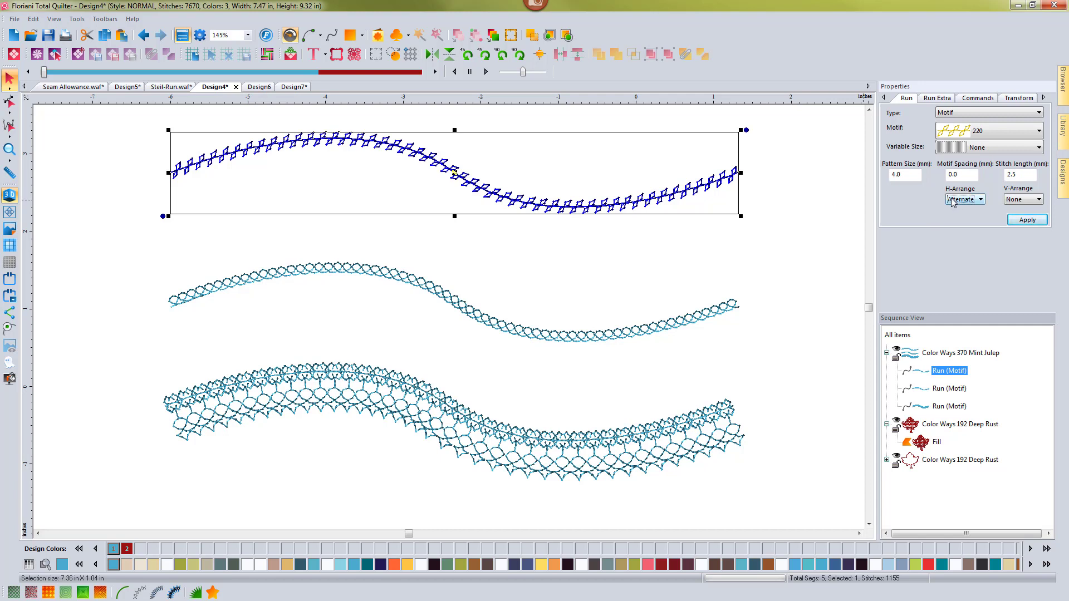
pyautogui.click(1022, 224)
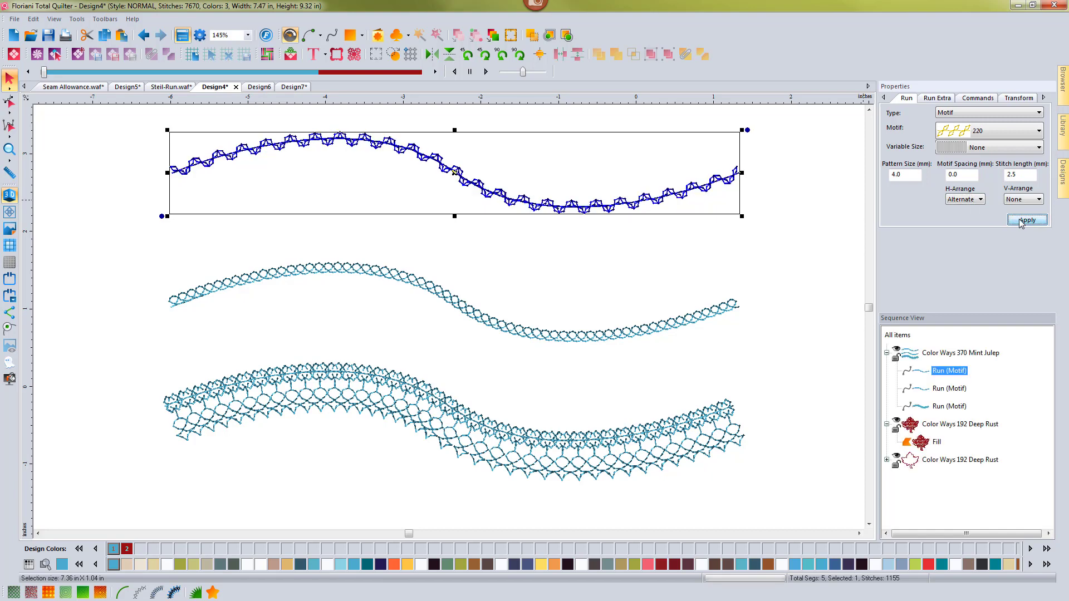
pyautogui.click(9, 149)
pyautogui.moveTo(456, 214); pyautogui.dragTo(458, 215)
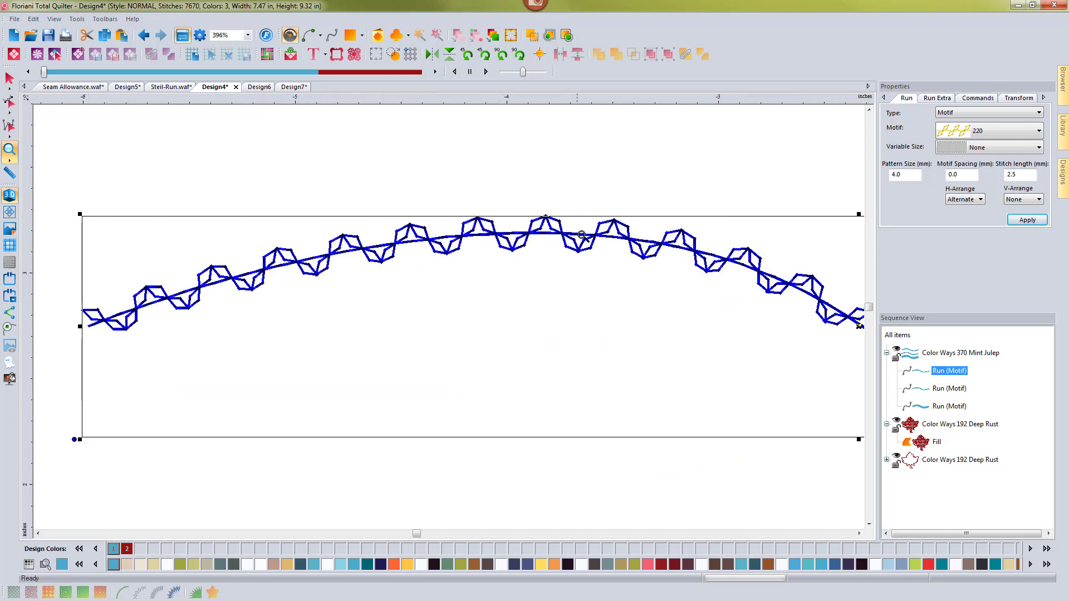
# Compare the topmost motif run with its horizontal arrangement set to None, and restore Alternate
pyautogui.click(972, 201)
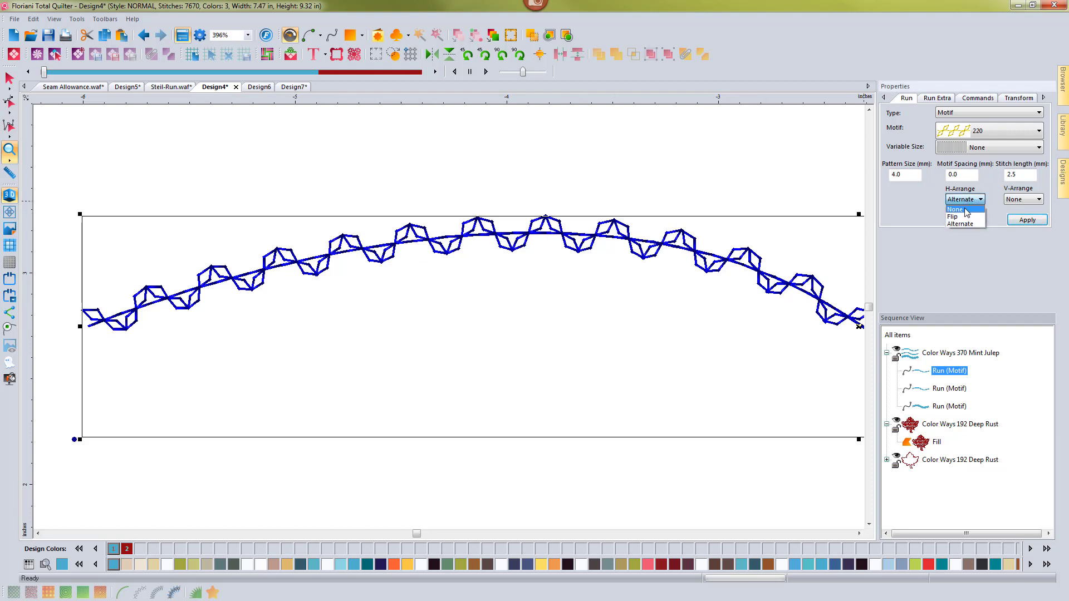
pyautogui.click(967, 209)
pyautogui.click(1028, 220)
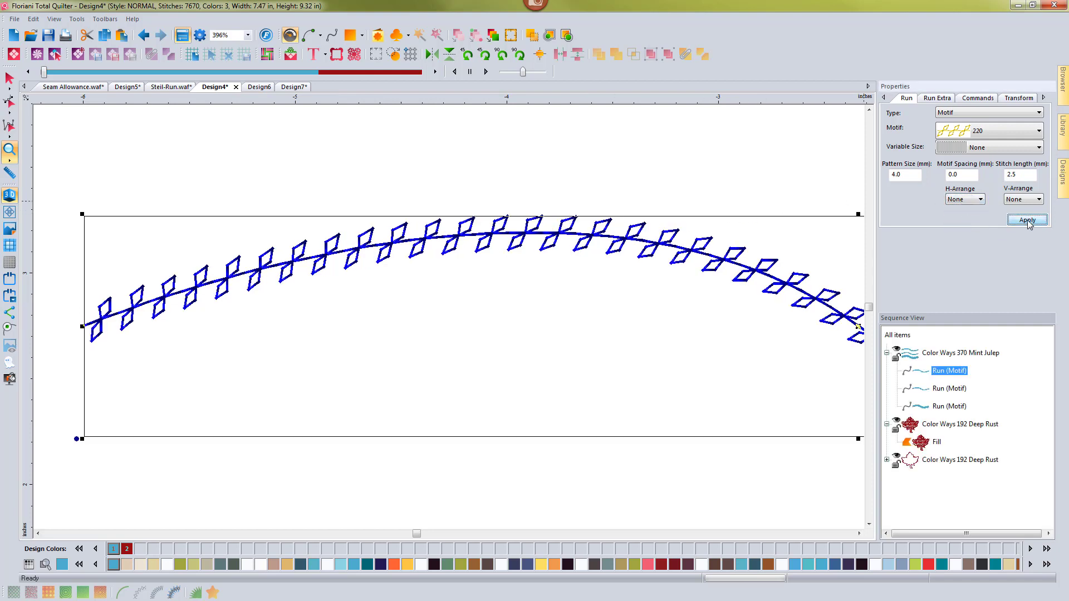
pyautogui.click(977, 200)
pyautogui.click(968, 216)
pyautogui.click(1027, 220)
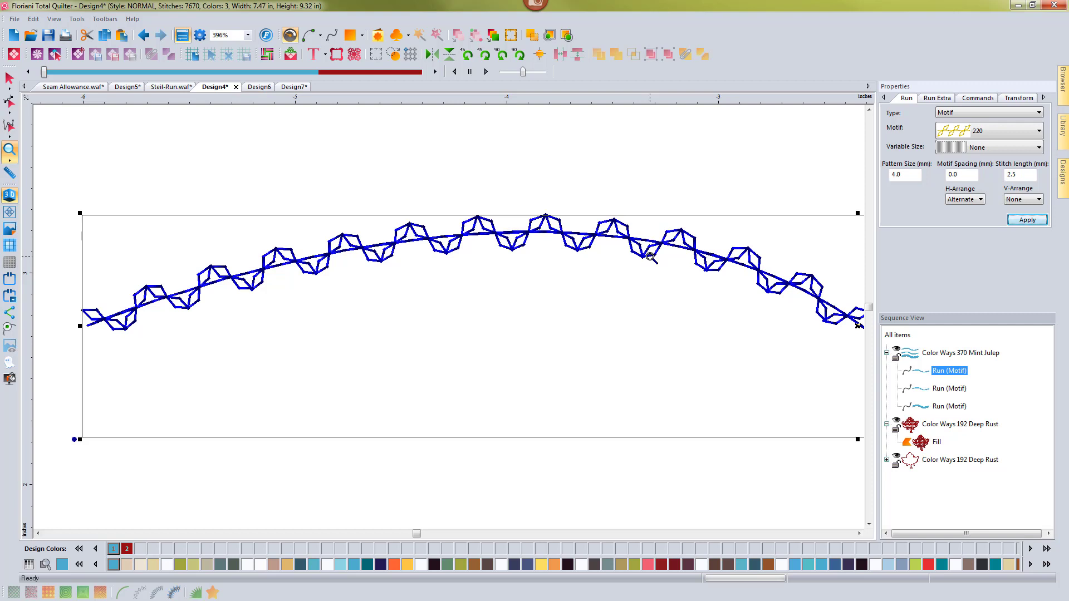
# Select the middle wavy motif run, which uses motif f016
pyautogui.doubleClick(15, 150)
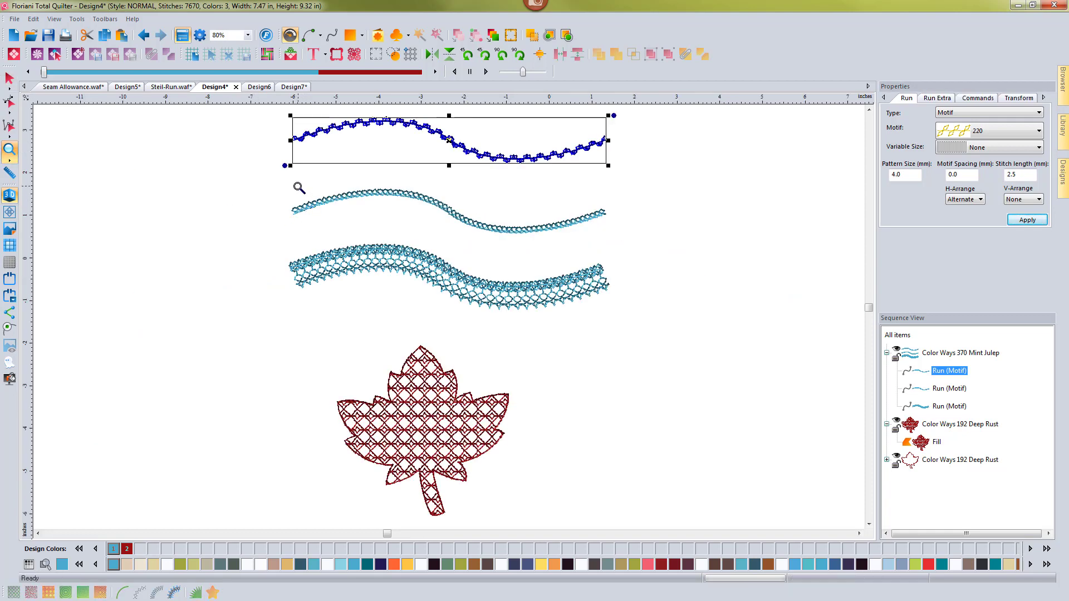
pyautogui.moveTo(274, 177); pyautogui.dragTo(618, 250)
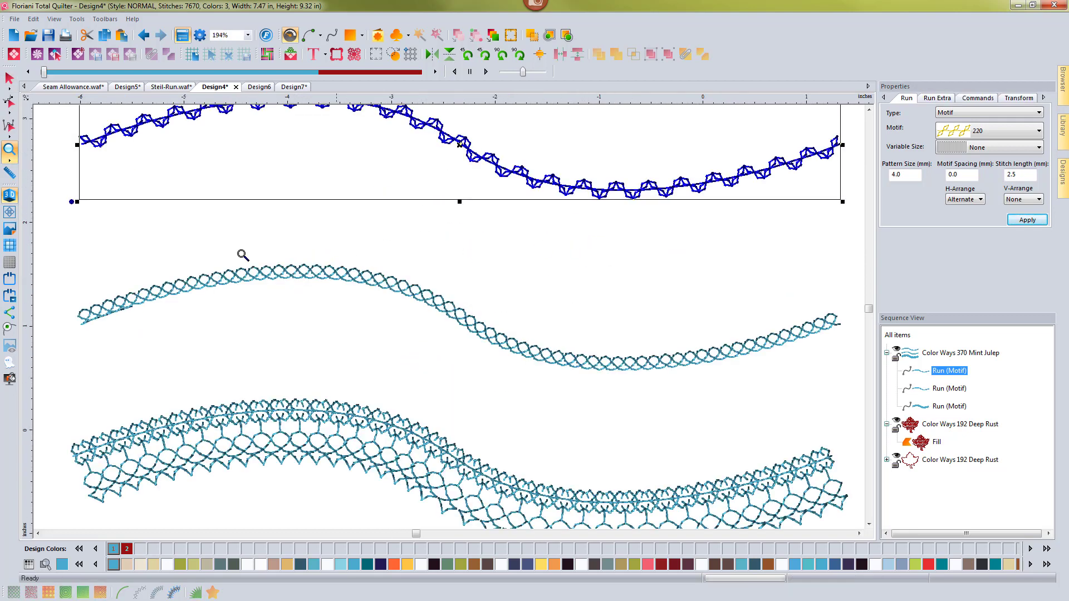
pyautogui.click(9, 78)
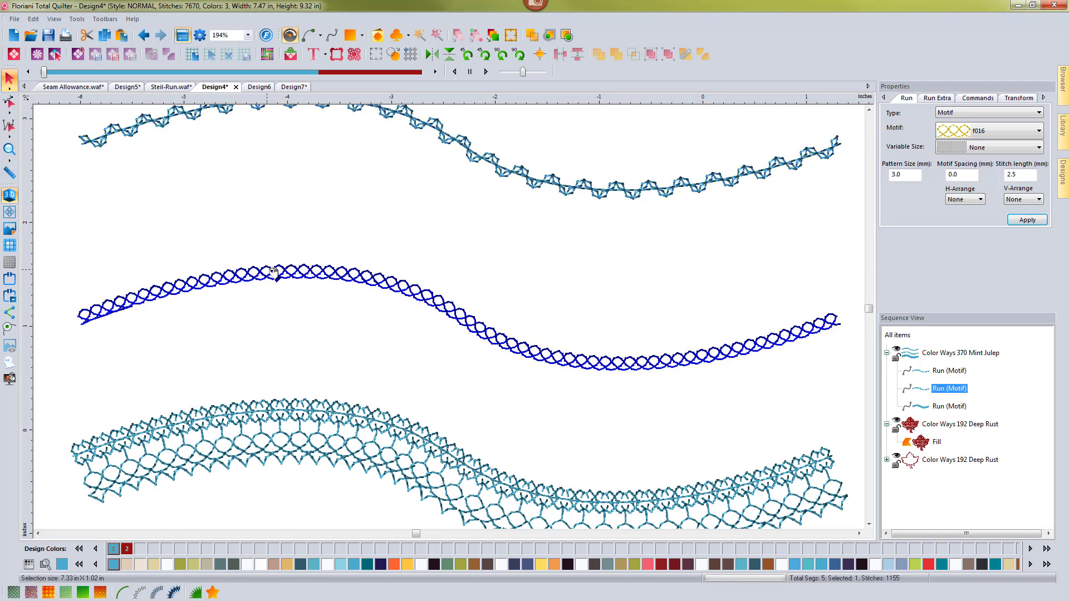
pyautogui.click(323, 274)
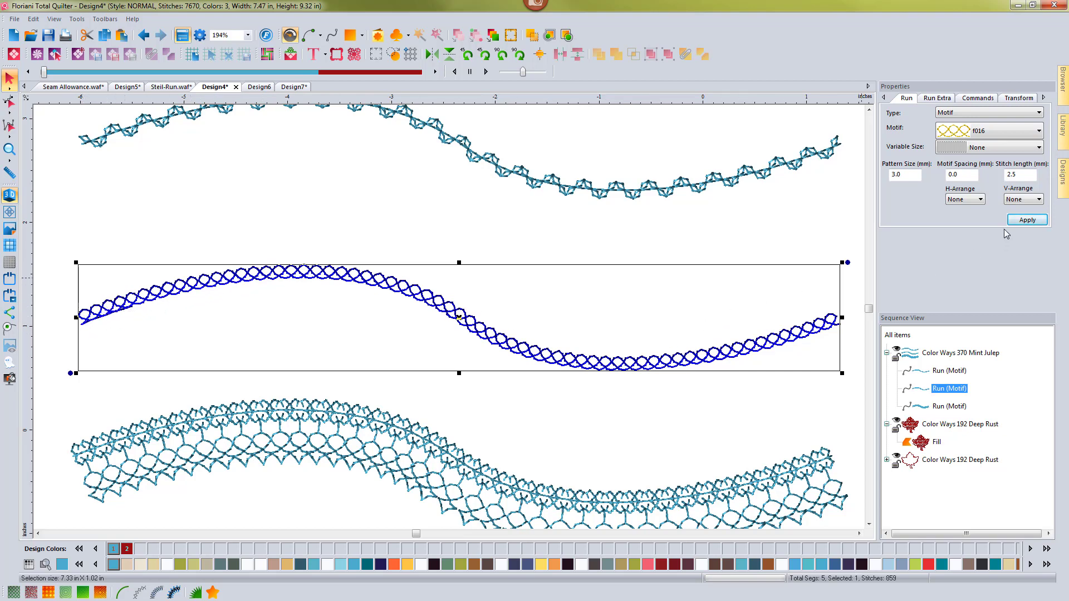
# Try the Flip vertical arrangement on the middle motif run and reset it to None
pyautogui.click(1025, 202)
pyautogui.click(1013, 215)
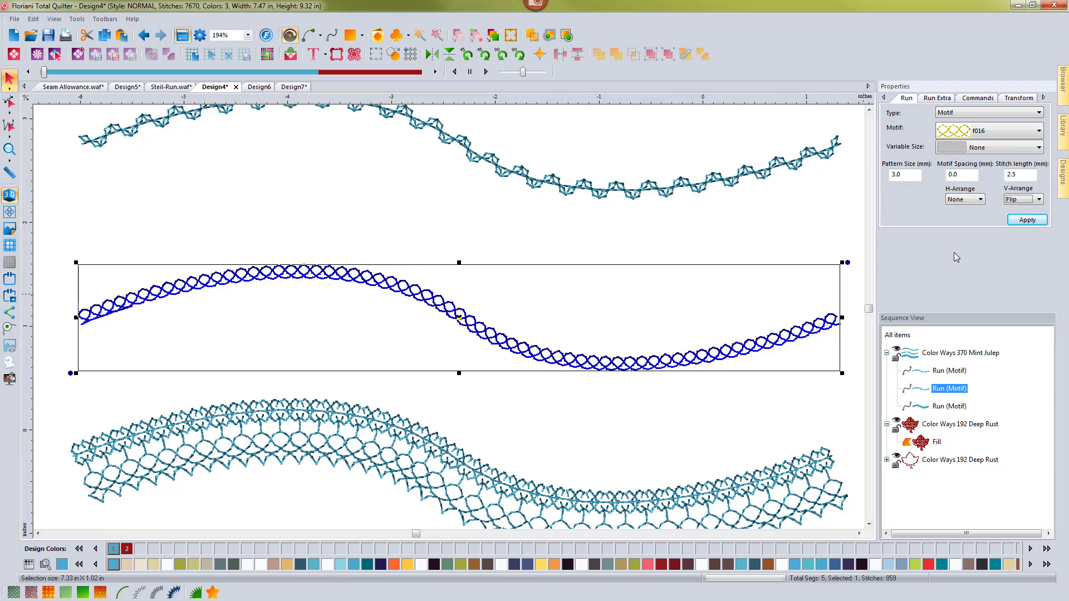
pyautogui.click(1029, 221)
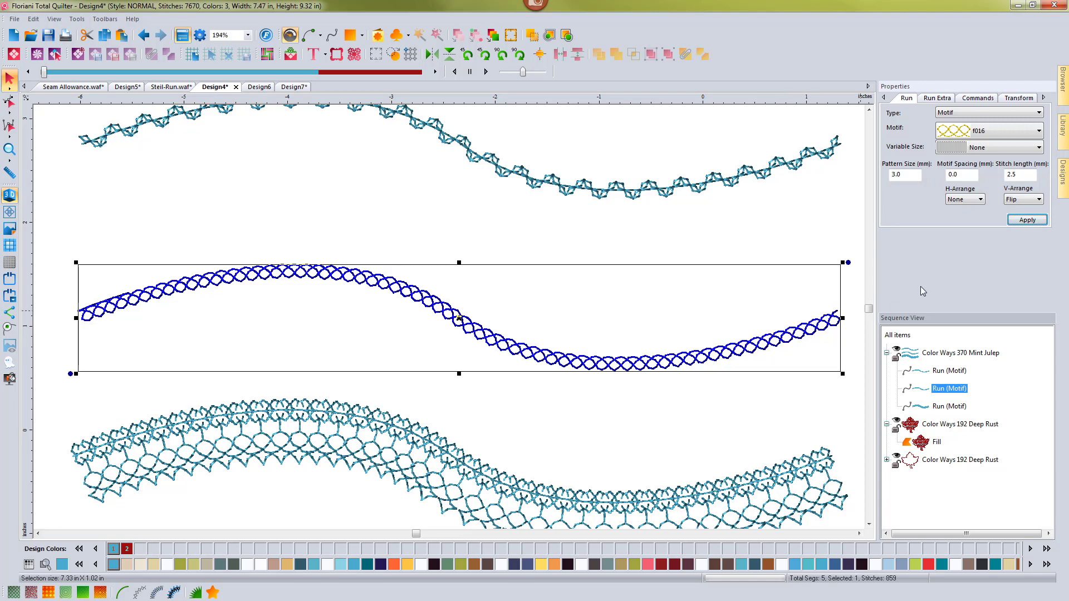
pyautogui.click(1024, 199)
pyautogui.click(1018, 208)
pyautogui.click(1028, 221)
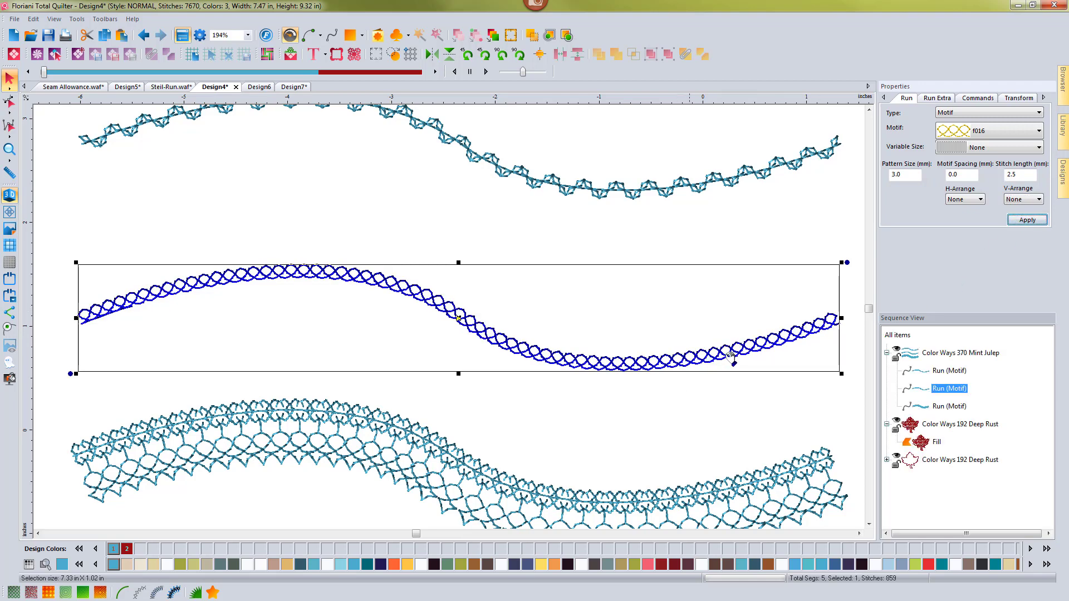
# Apply the Alternate vertical arrangement to the middle motif run
pyautogui.click(1023, 199)
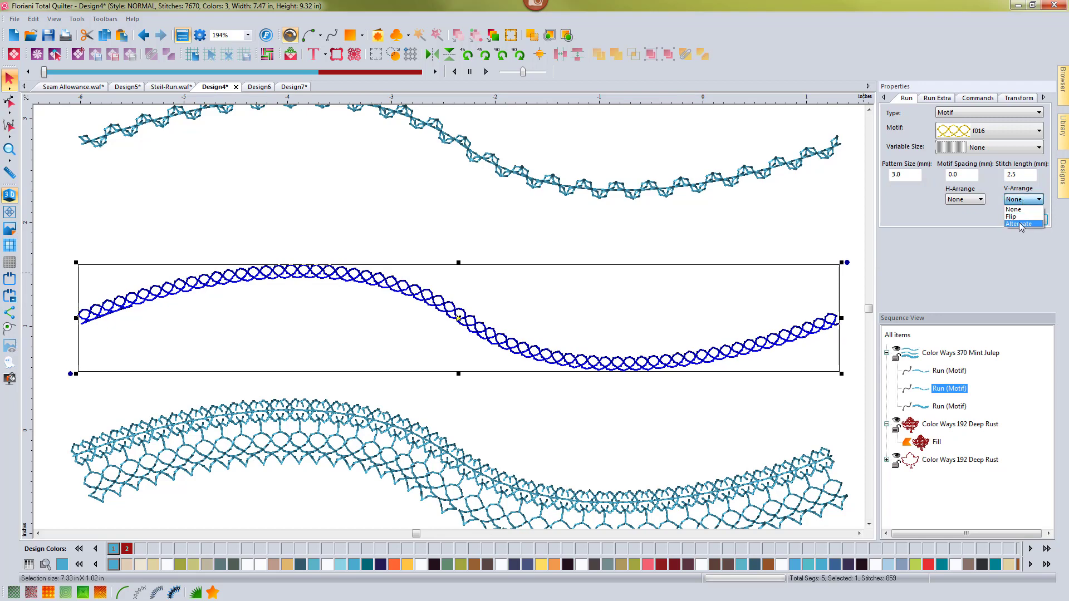
pyautogui.click(1021, 224)
pyautogui.click(1028, 220)
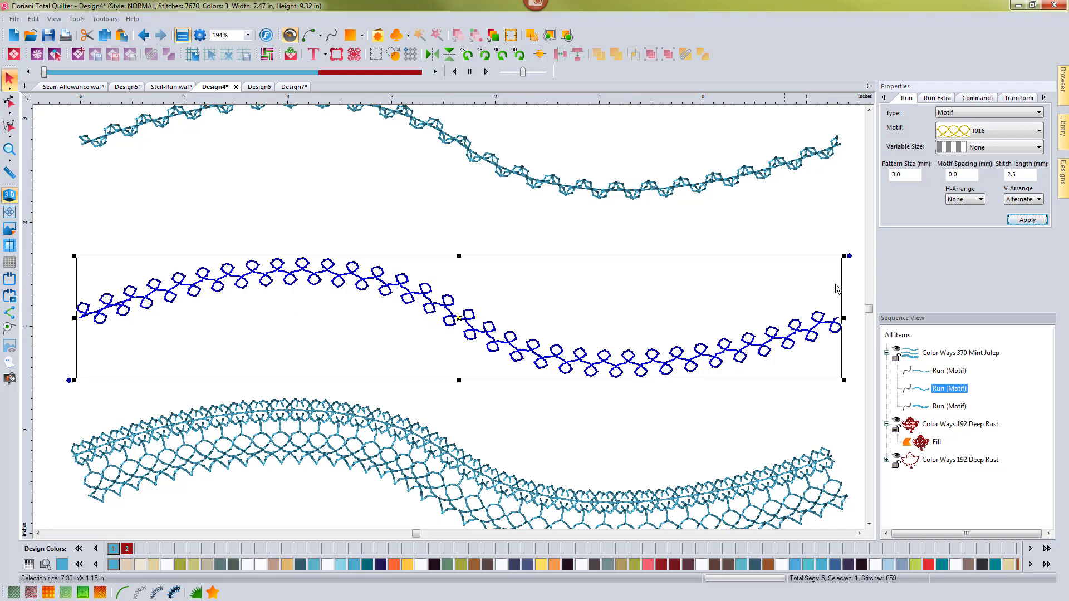
# Switch the middle motif run's vertical arrangement to None and back to Alternate for comparison
pyautogui.click(1019, 201)
pyautogui.click(1015, 210)
pyautogui.click(1027, 221)
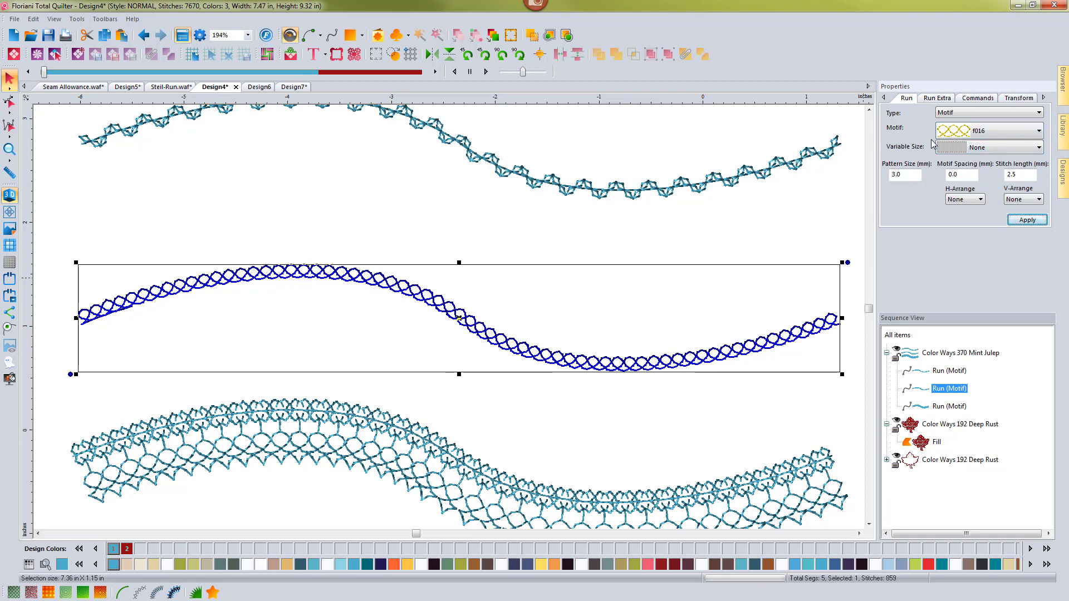
pyautogui.click(1020, 199)
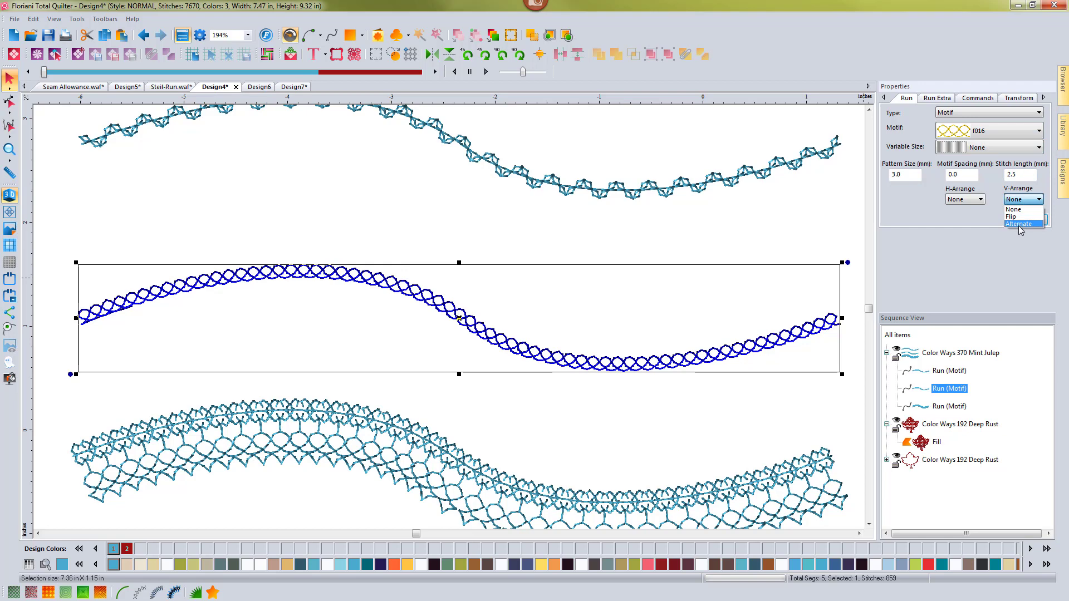
pyautogui.click(1020, 224)
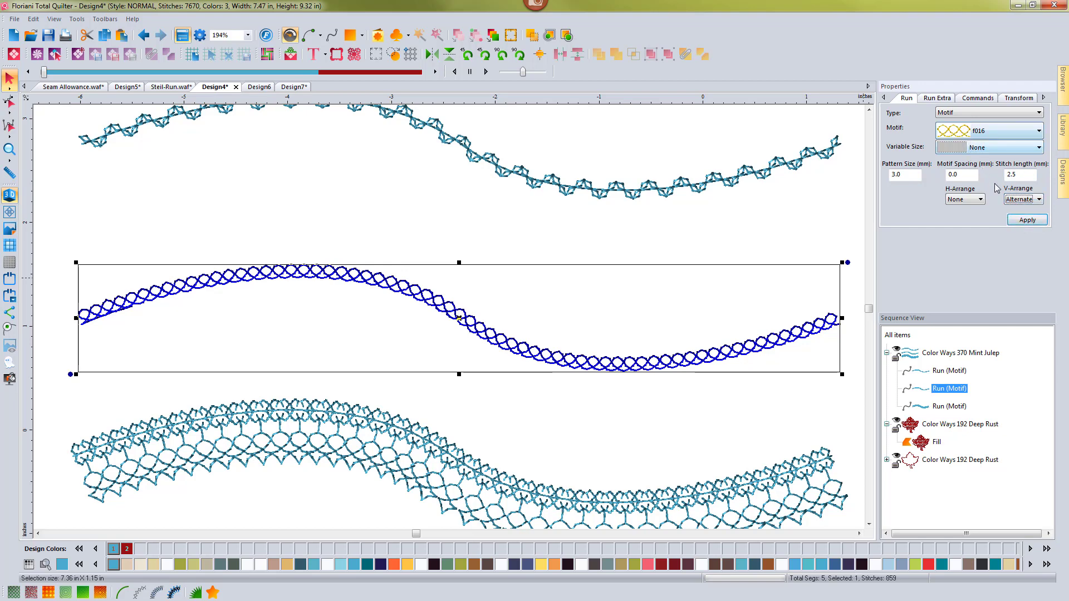
pyautogui.click(1023, 221)
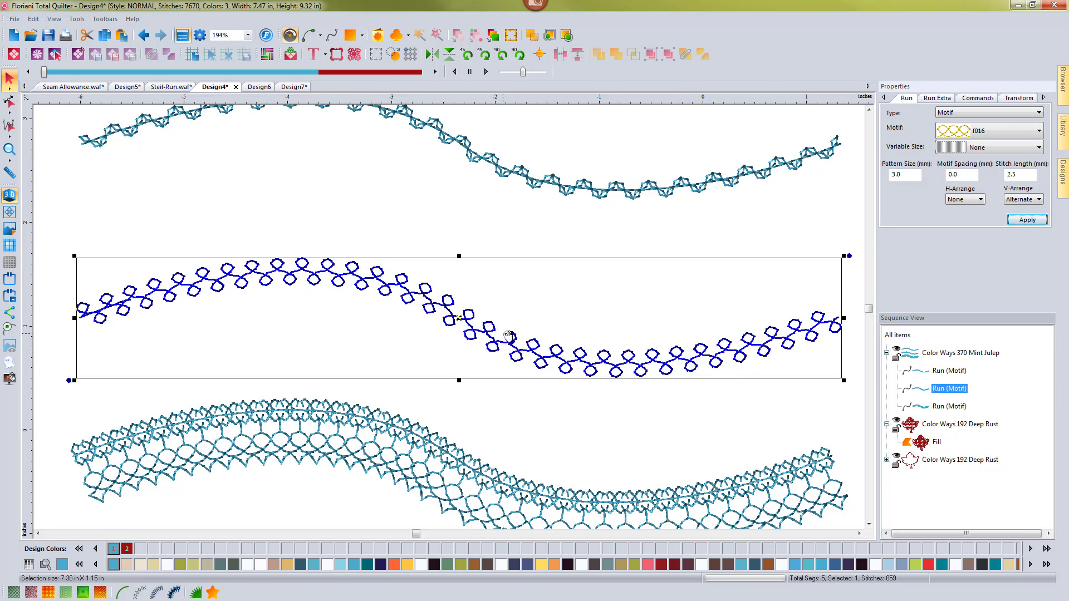
# Give the middle motif run a Linear Increasing variable size and a pattern size of 8 mm
pyautogui.click(990, 150)
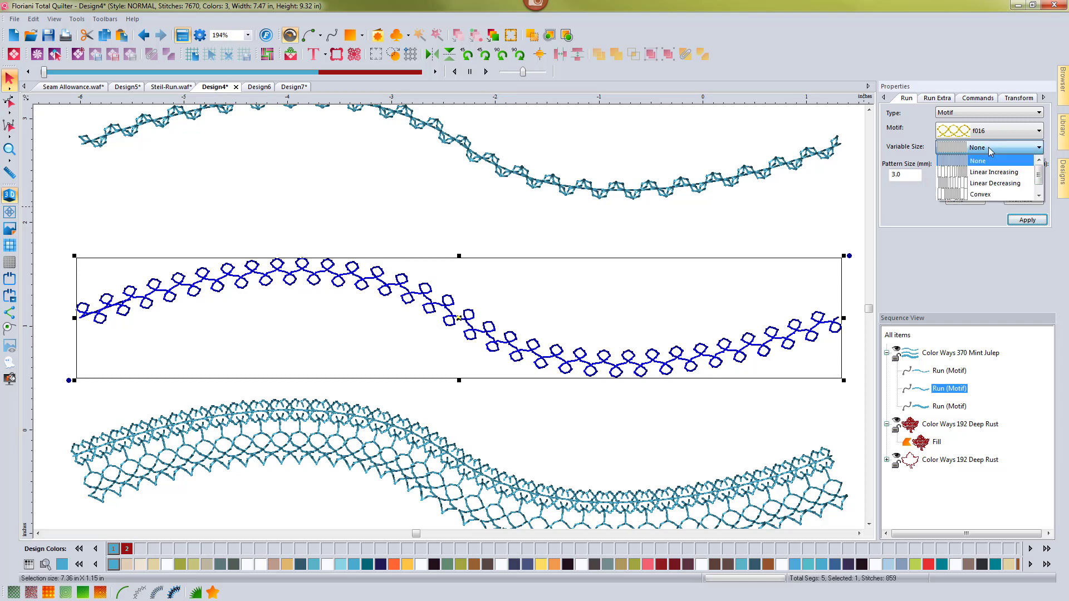
pyautogui.click(982, 174)
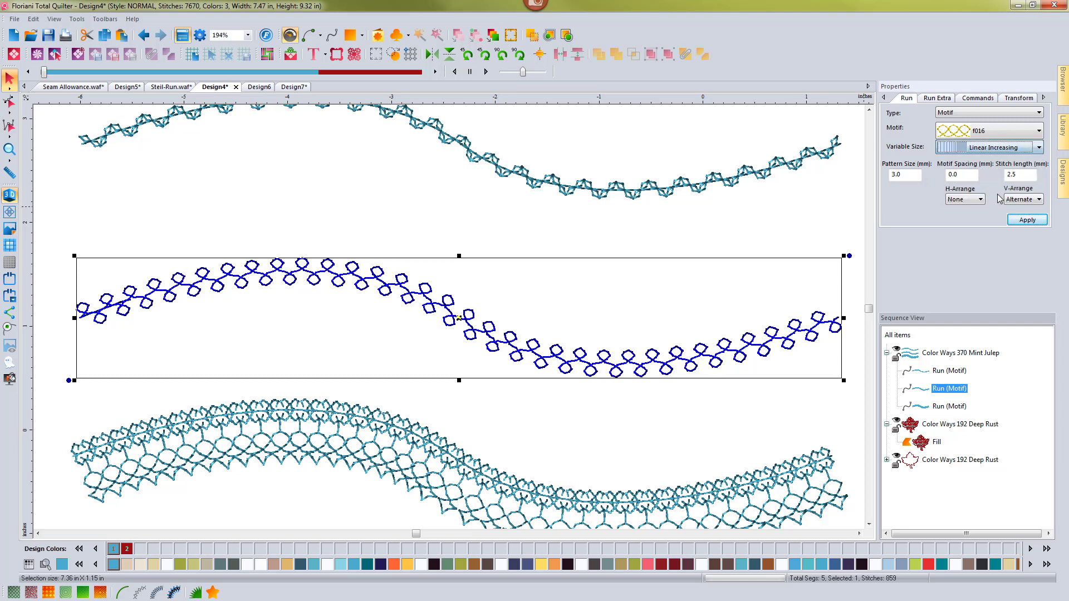
pyautogui.click(1026, 221)
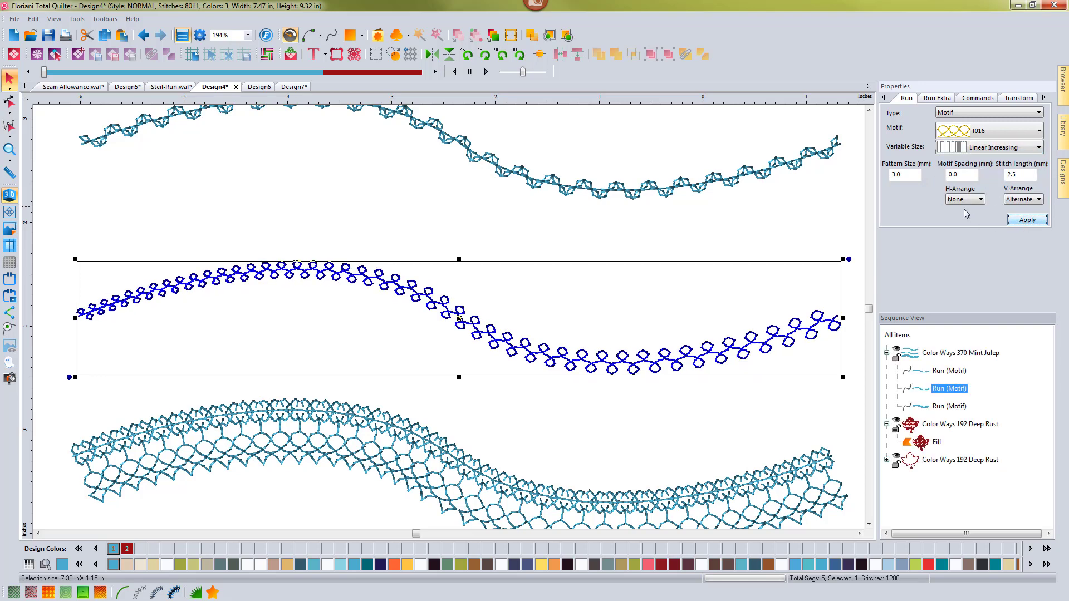
pyautogui.moveTo(913, 175); pyautogui.dragTo(868, 178)
pyautogui.write('8')
pyautogui.click(1026, 221)
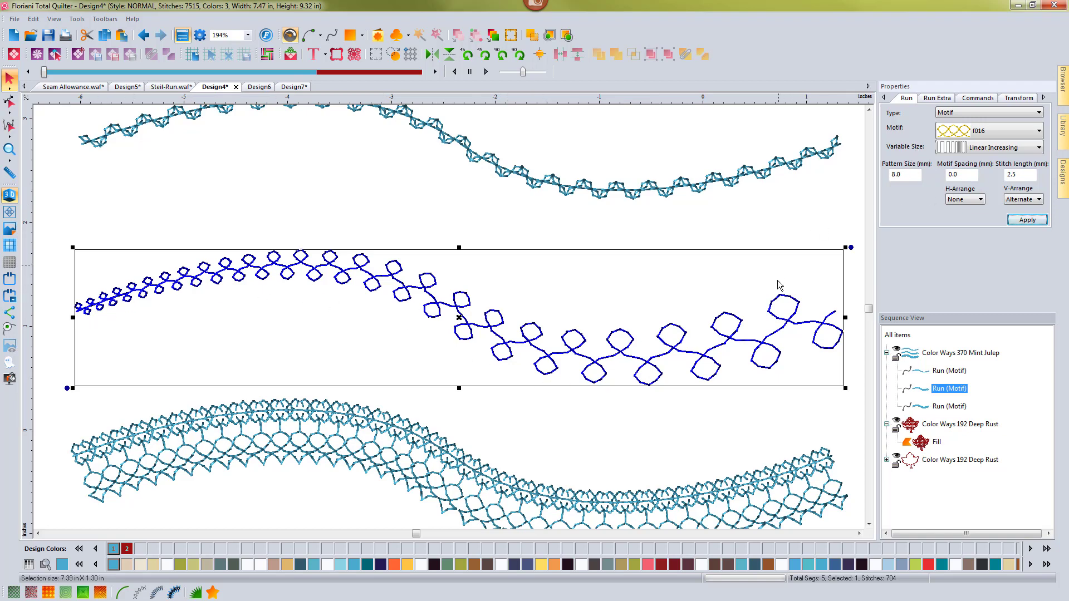
# Select the lowest motif run, which uses motif F017b, and apply the Flip horizontal arrangement to it
pyautogui.click(869, 525)
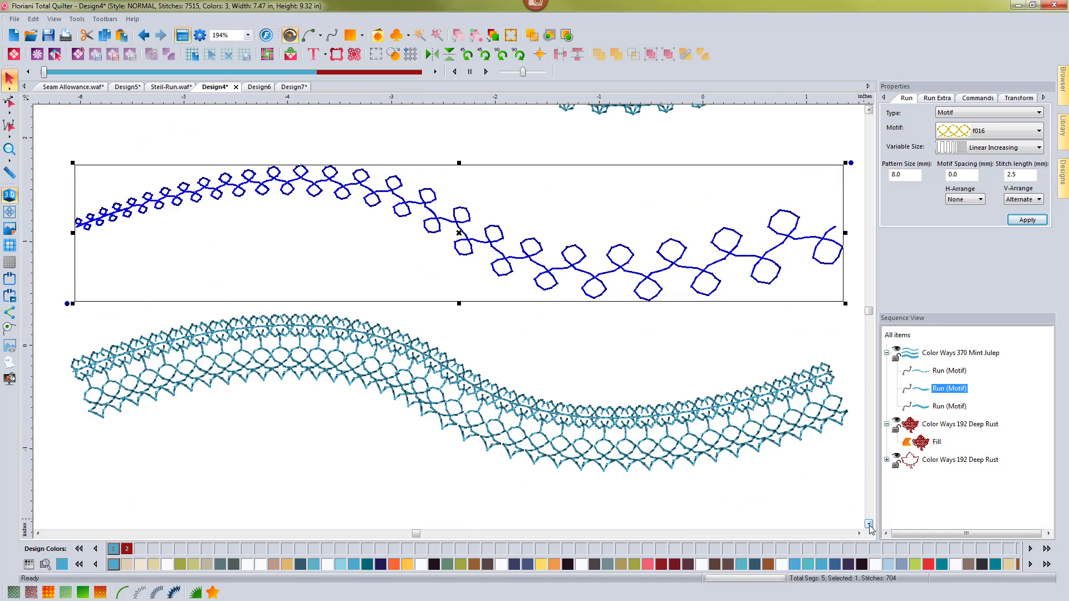
pyautogui.click(485, 384)
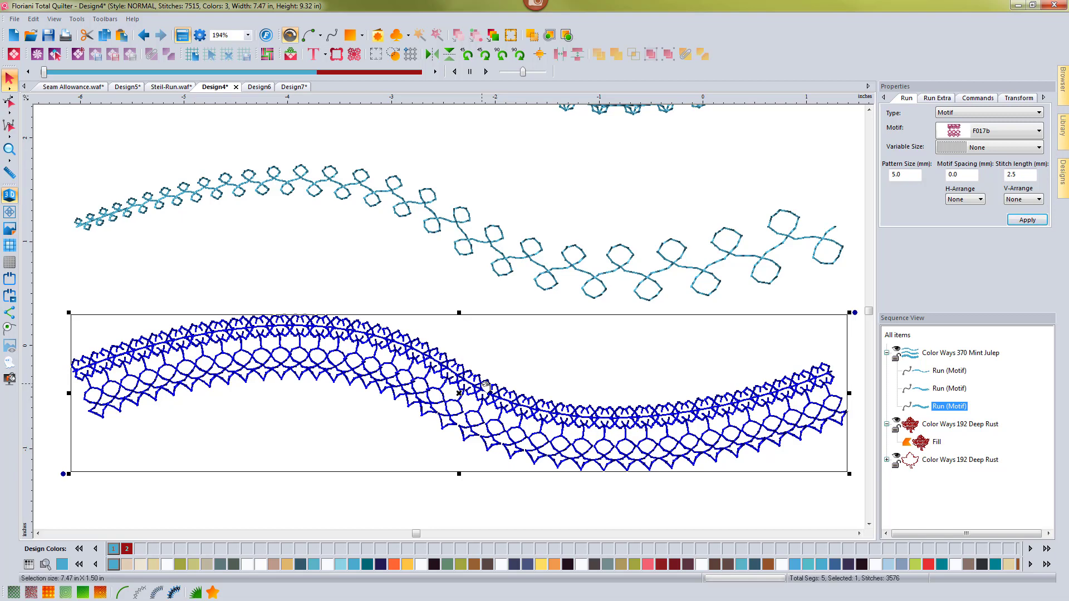
pyautogui.click(308, 264)
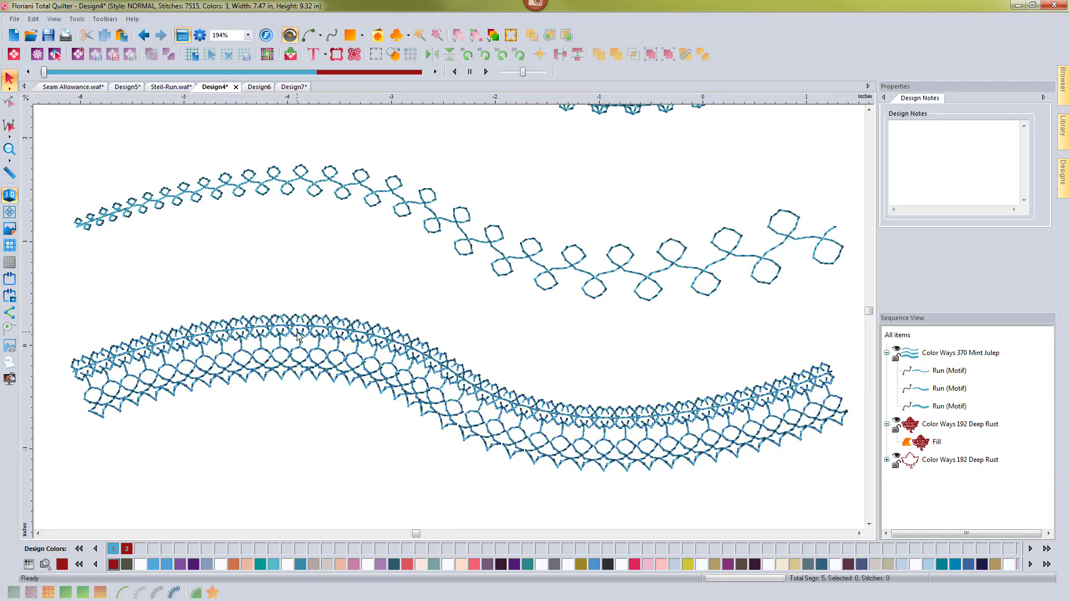
pyautogui.click(253, 344)
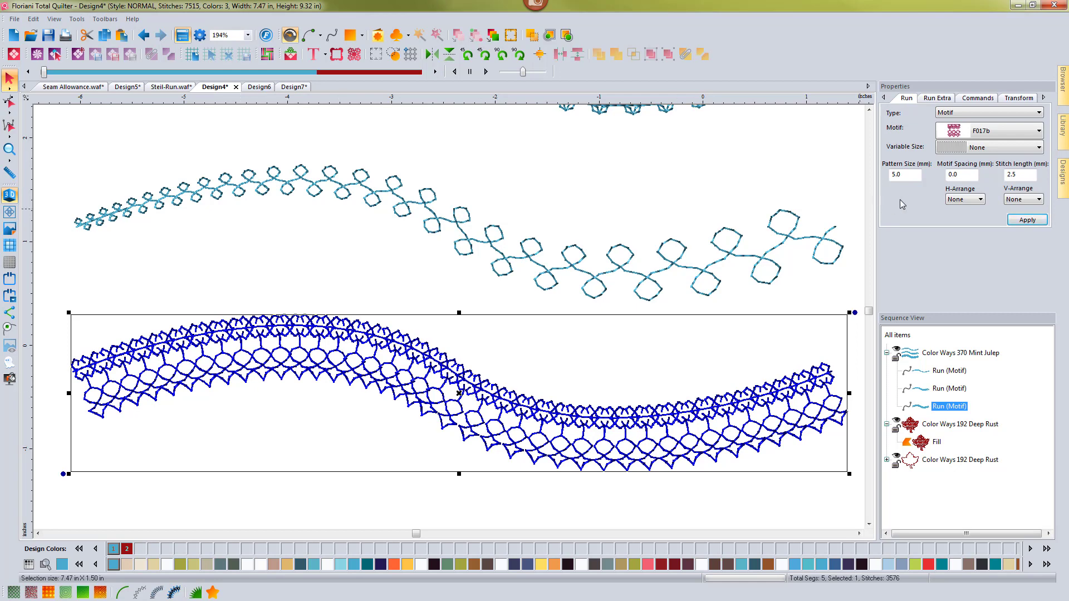
pyautogui.click(980, 201)
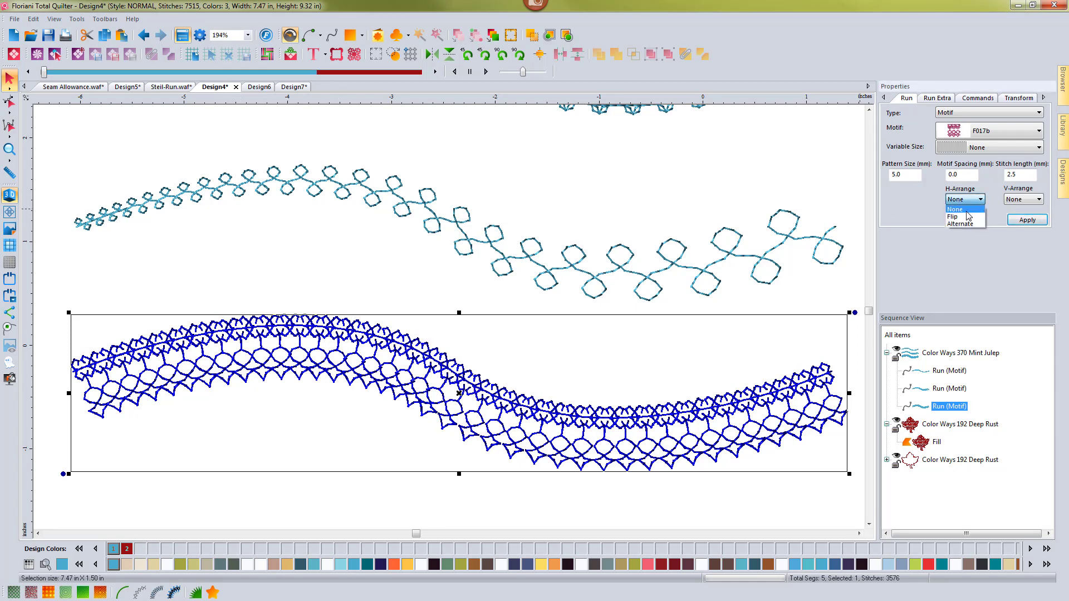
pyautogui.click(961, 216)
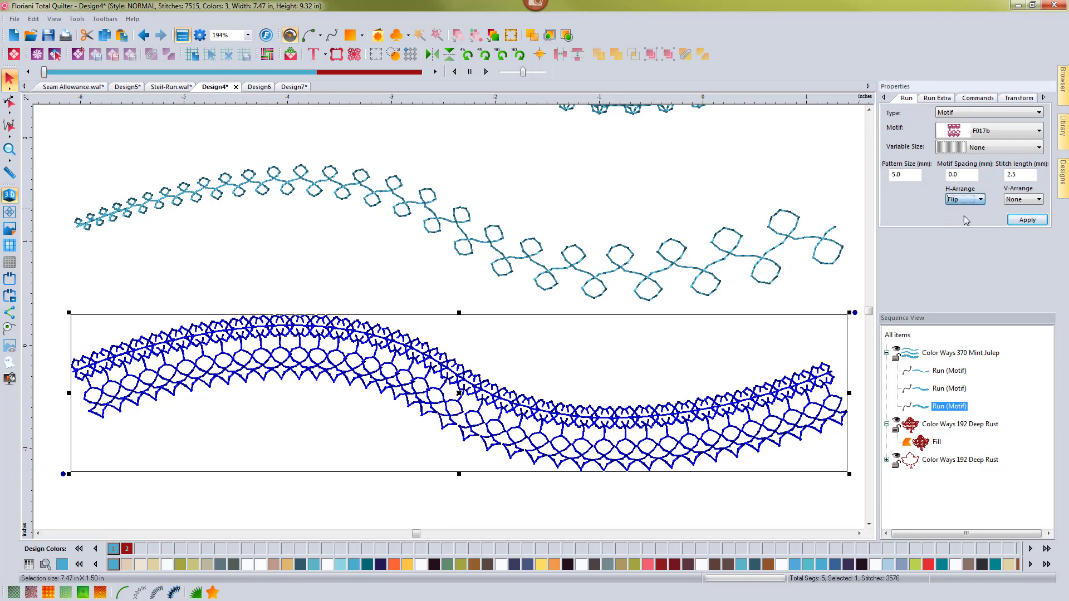
pyautogui.click(1028, 221)
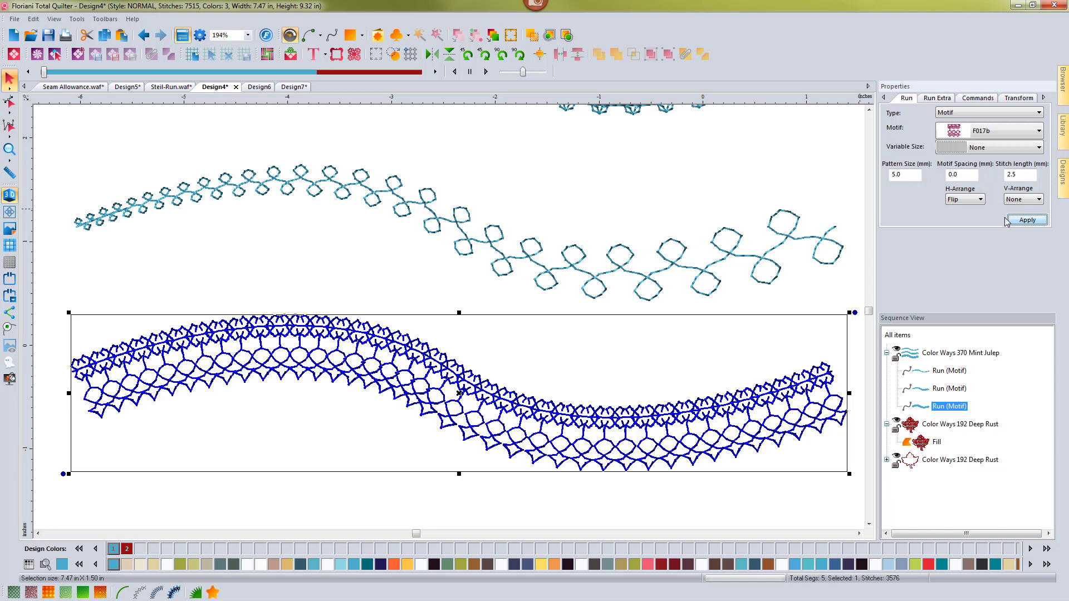
# Try the Alternate horizontal arrangement on the lowest motif run and reset its horizontal arrangement to None
pyautogui.click(975, 199)
pyautogui.click(962, 224)
pyautogui.click(1024, 220)
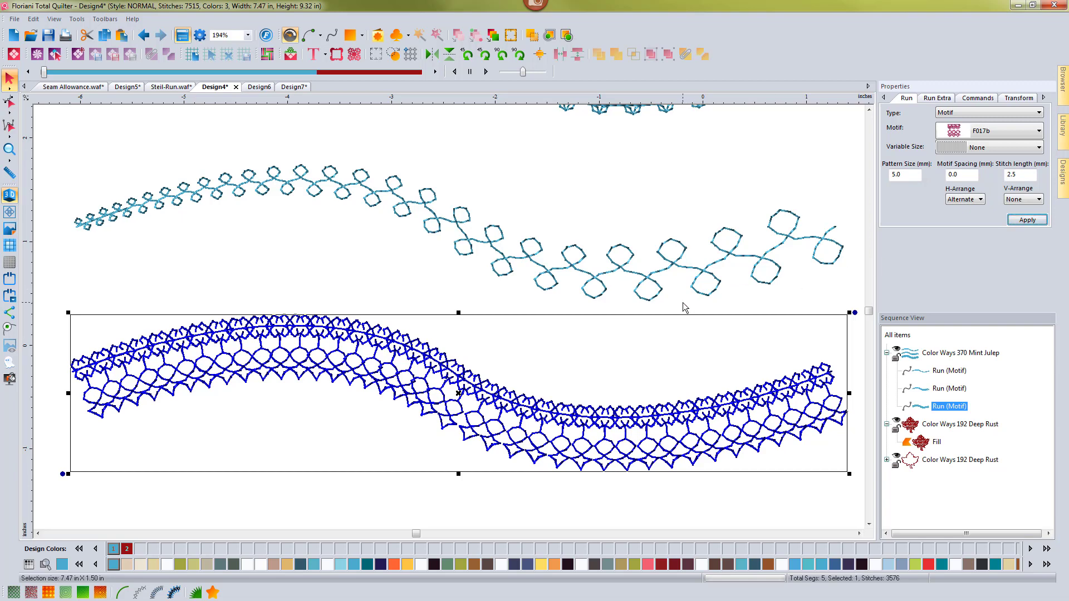
pyautogui.click(969, 202)
pyautogui.click(960, 210)
pyautogui.click(1015, 221)
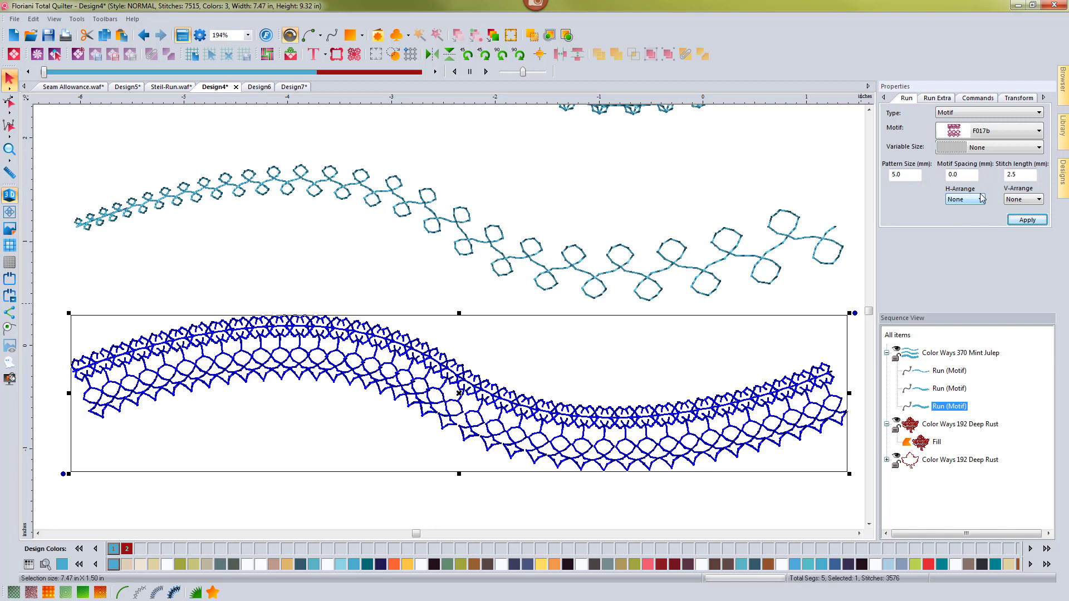
# Switch the lowest motif run's vertical arrangement to Flip and back to None for comparison
pyautogui.click(1028, 200)
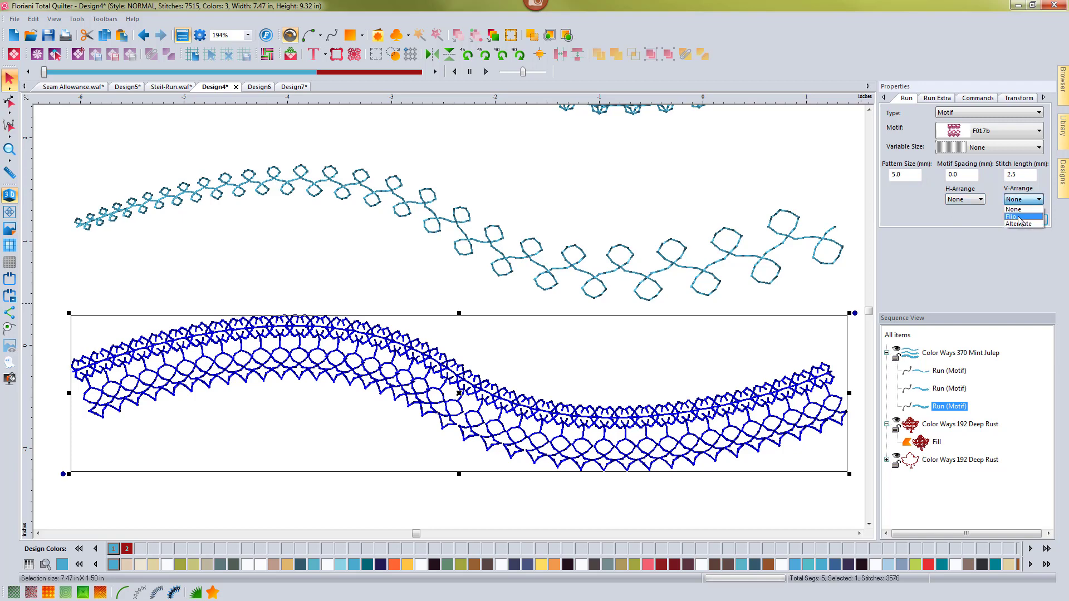
pyautogui.click(1020, 217)
pyautogui.click(1027, 220)
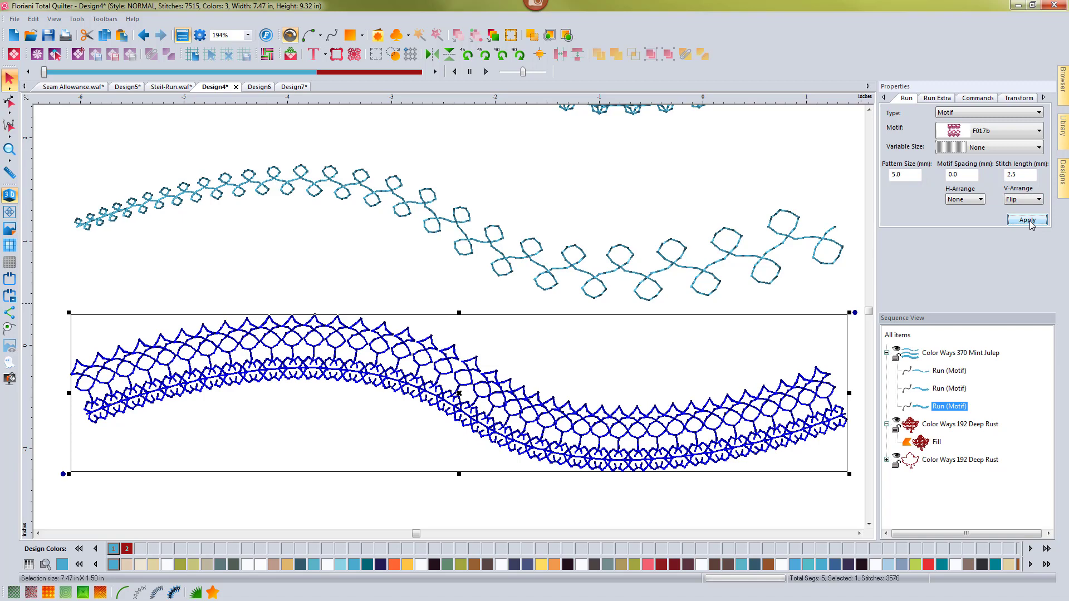
pyautogui.click(1027, 200)
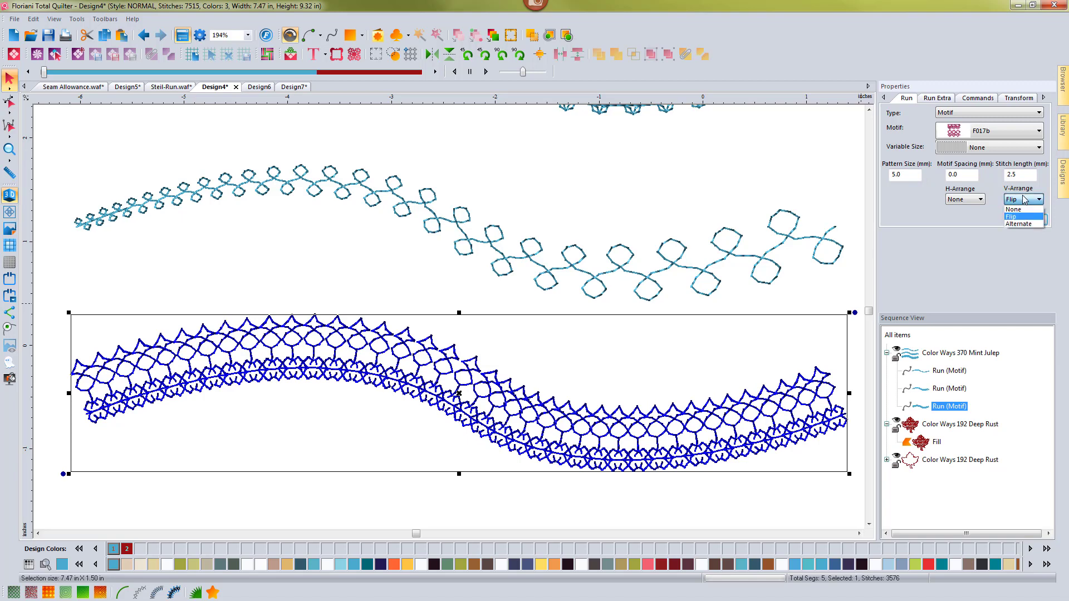
pyautogui.click(1019, 209)
pyautogui.click(1027, 220)
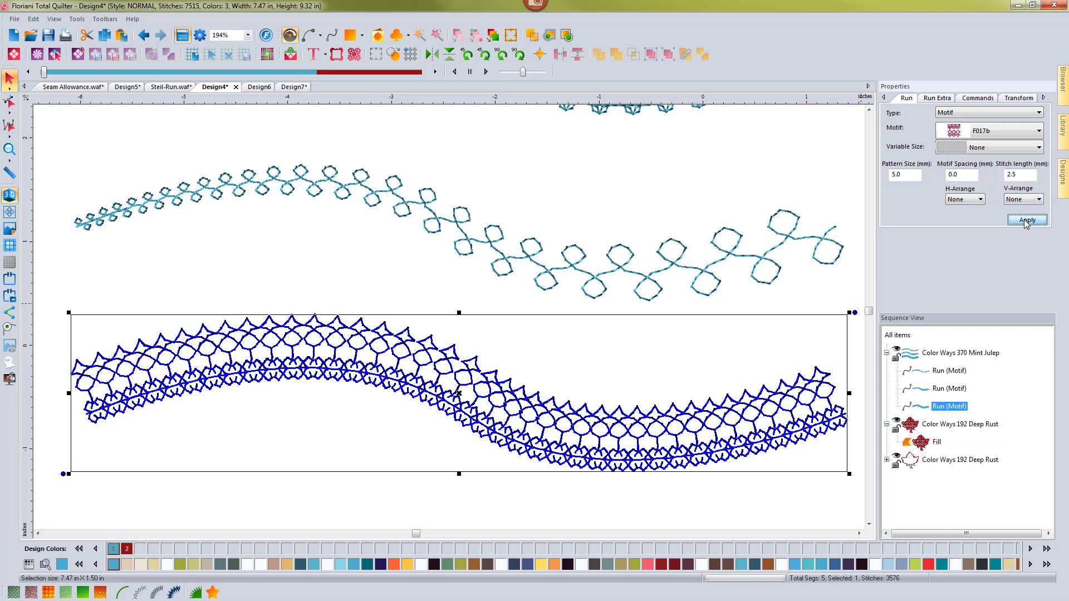
# Apply the Alternate vertical arrangement and a Linear Decreasing variable size to the lowest motif run
pyautogui.click(1024, 201)
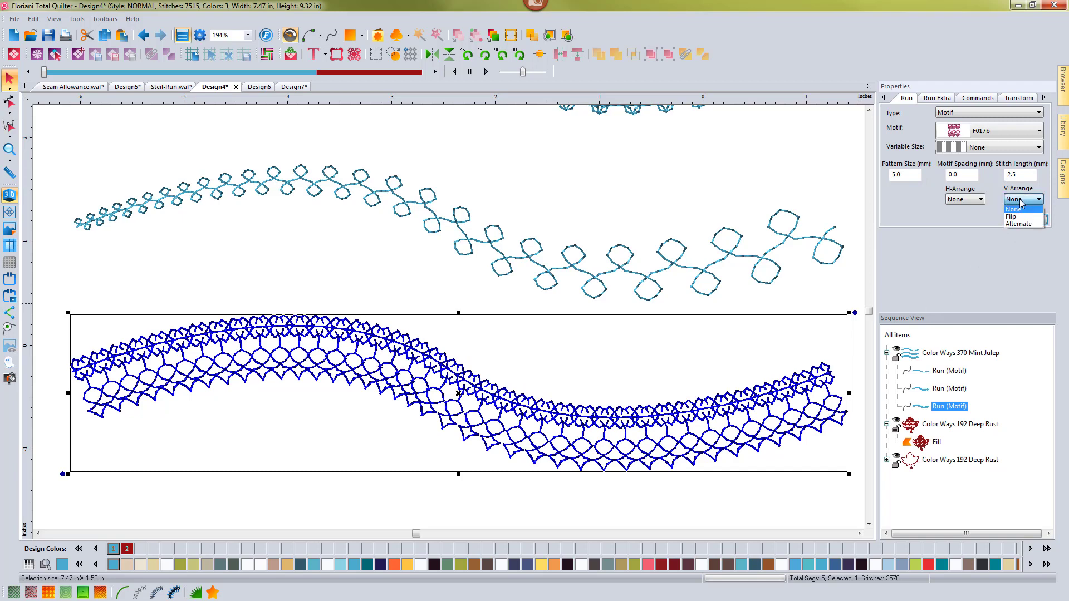
pyautogui.click(1016, 224)
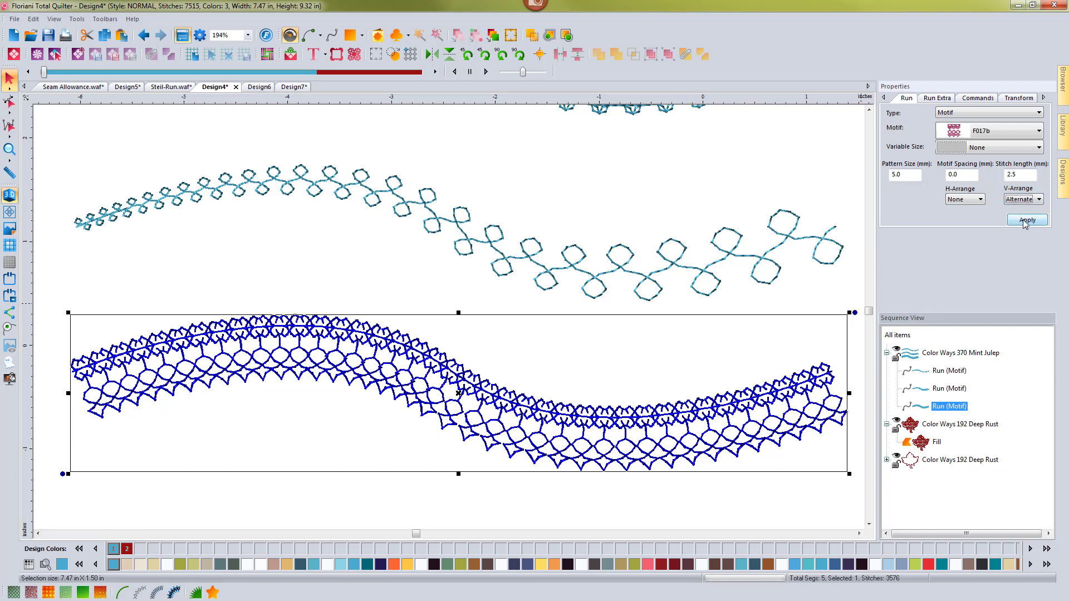
pyautogui.click(1026, 221)
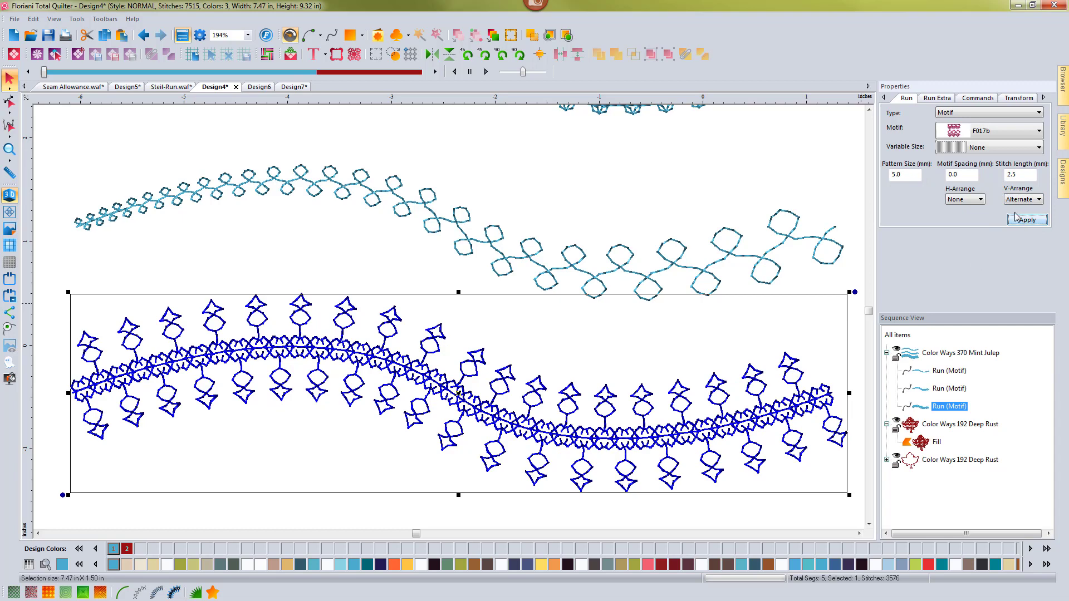
pyautogui.click(1008, 147)
pyautogui.click(998, 185)
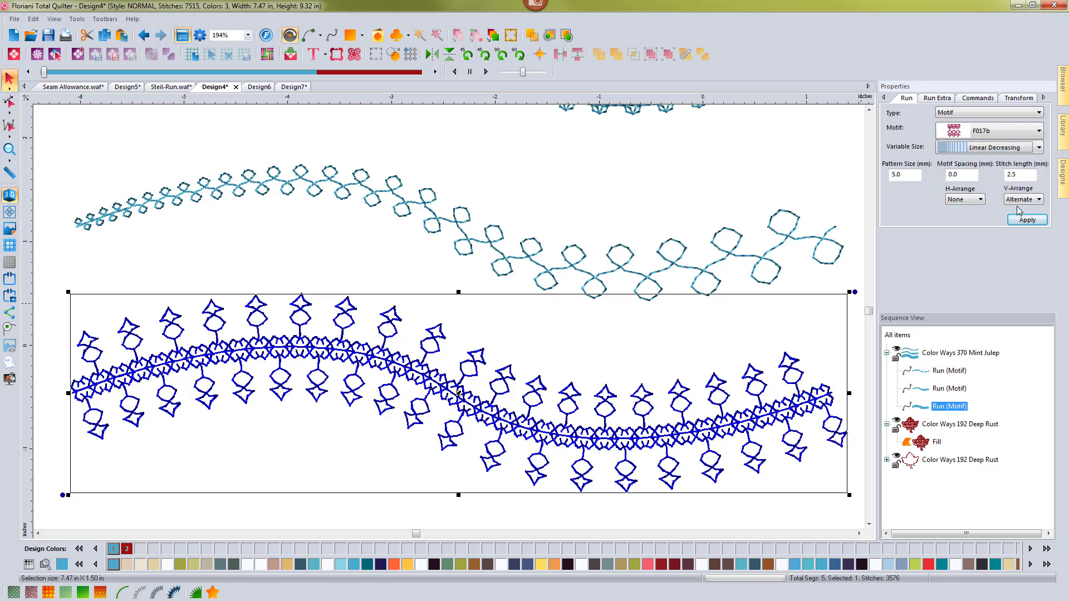
pyautogui.click(1025, 220)
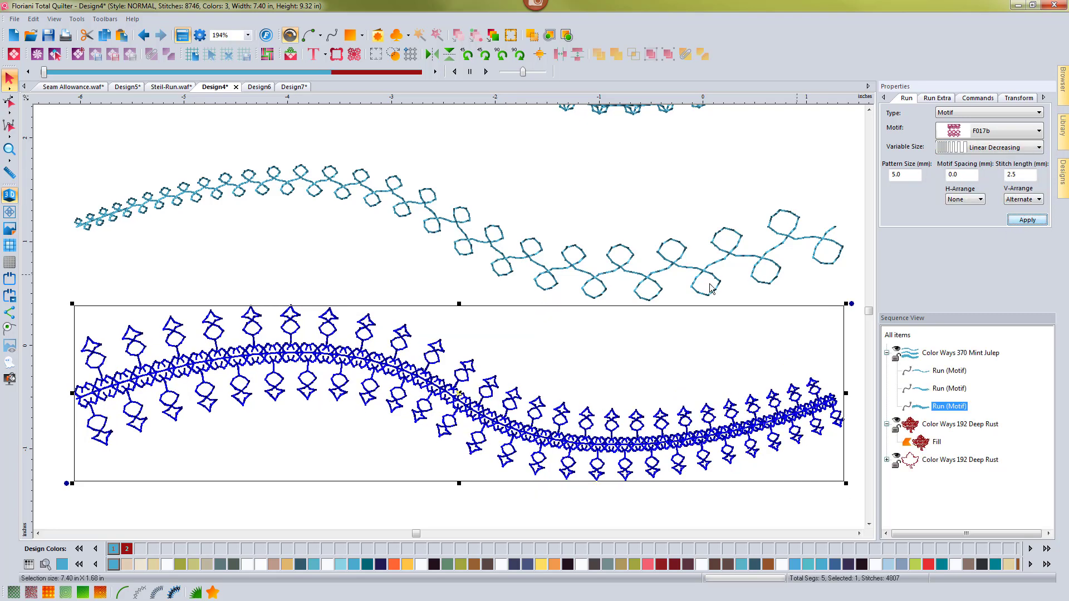
# Set the lowest motif run's vertical arrangement to None and apply a Convex variable size to it
pyautogui.click(1023, 199)
pyautogui.click(1019, 209)
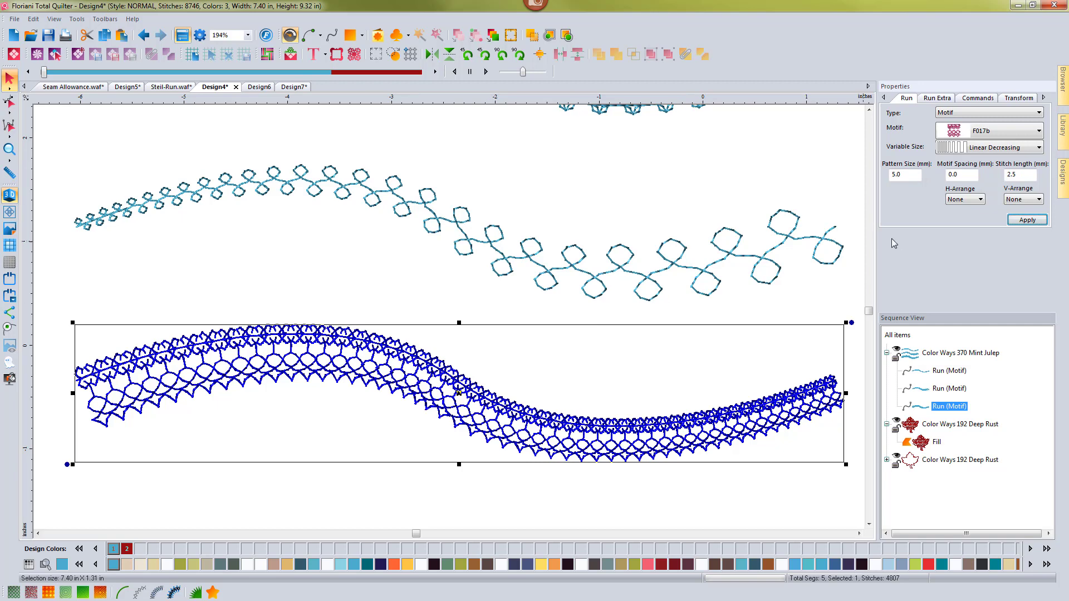
pyautogui.click(966, 149)
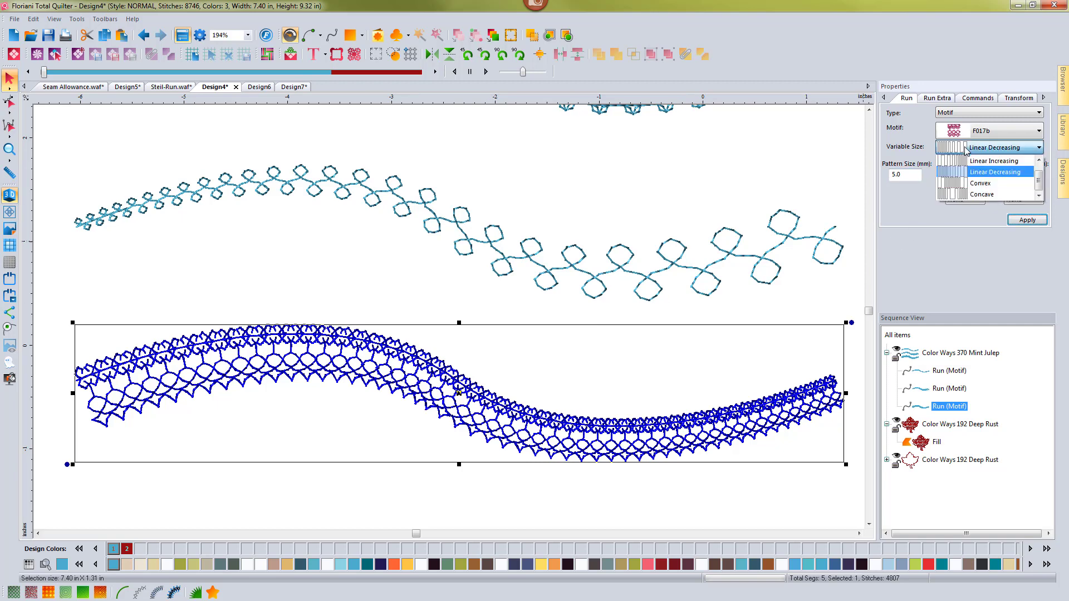
pyautogui.click(975, 184)
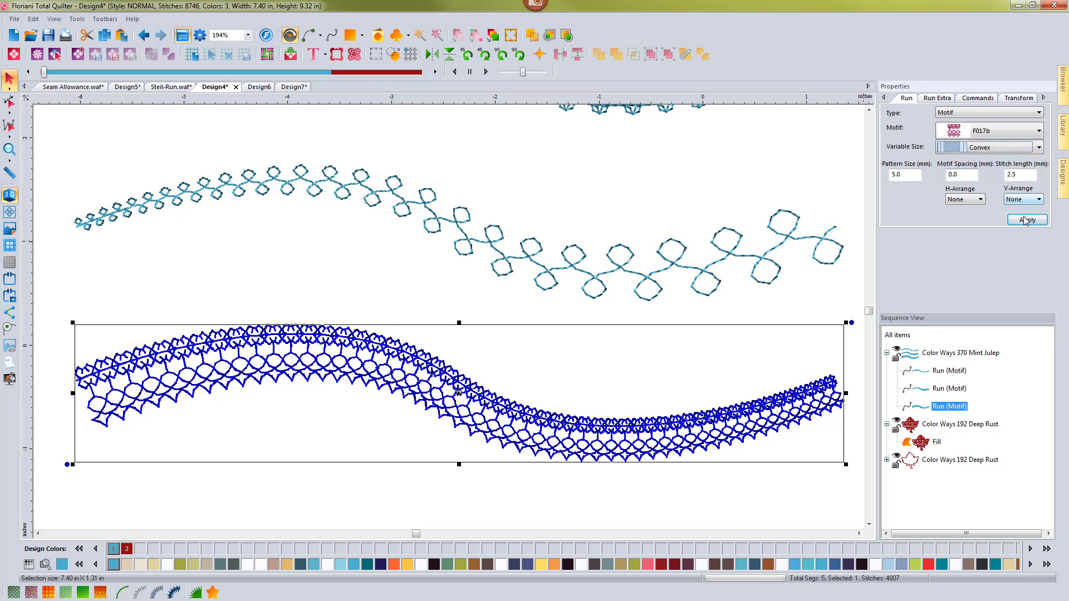
pyautogui.click(1020, 221)
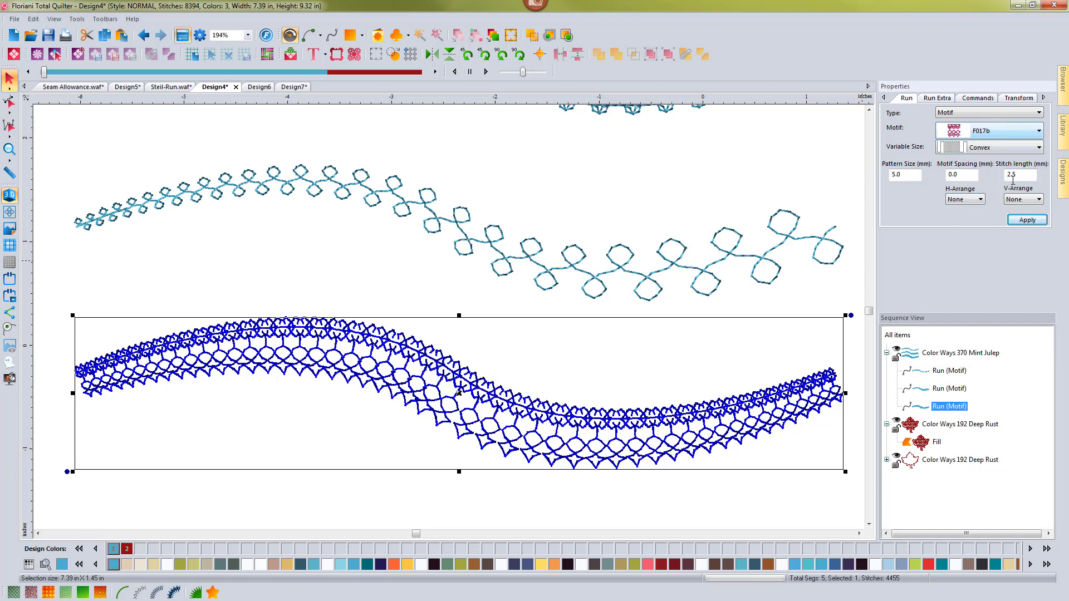
# Select the middle motif run, which uses motif f016
pyautogui.click(816, 243)
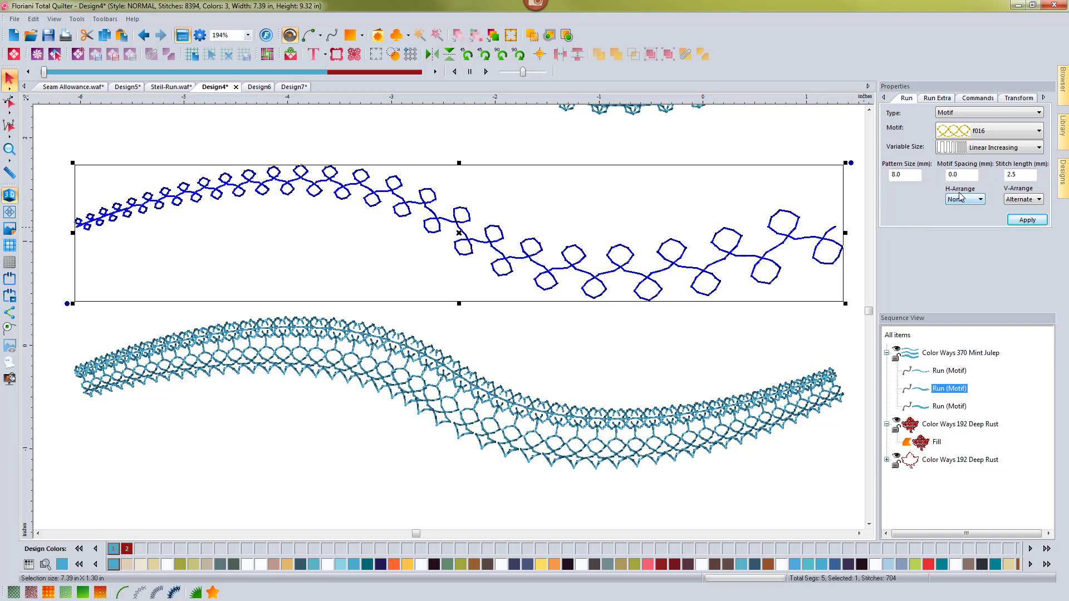